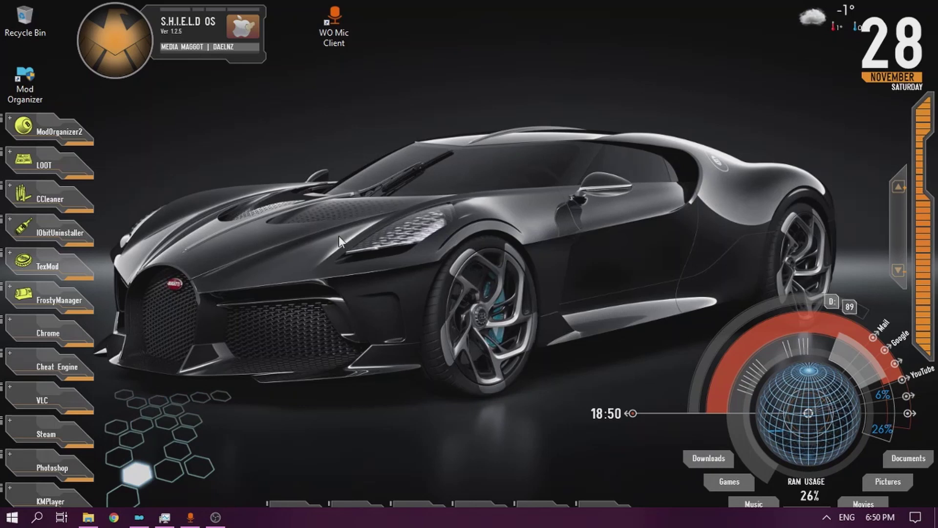
- Switch to Task Manager and examine the computer's CPU, memory and GPU details
{"action": "left_click", "coordinate": [140, 521]}
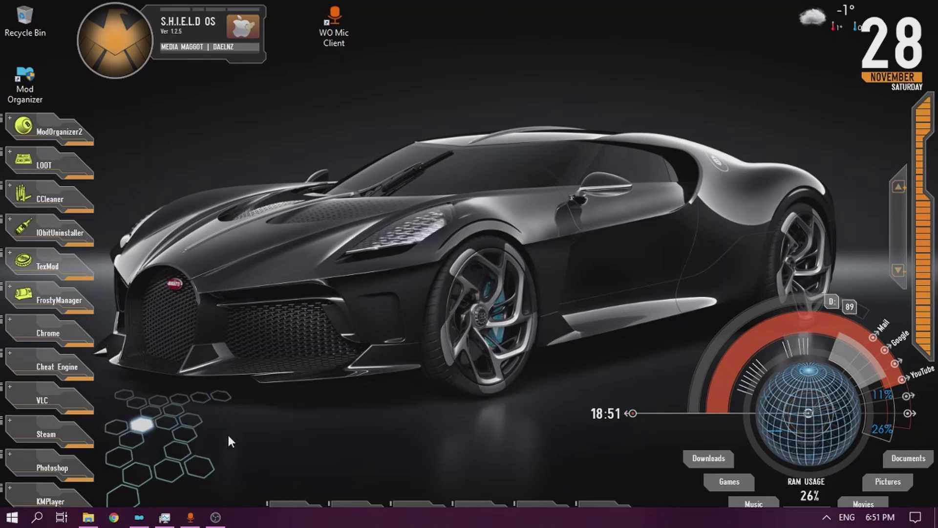
{"action": "left_click", "coordinate": [165, 517]}
{"action": "left_click", "coordinate": [229, 81]}
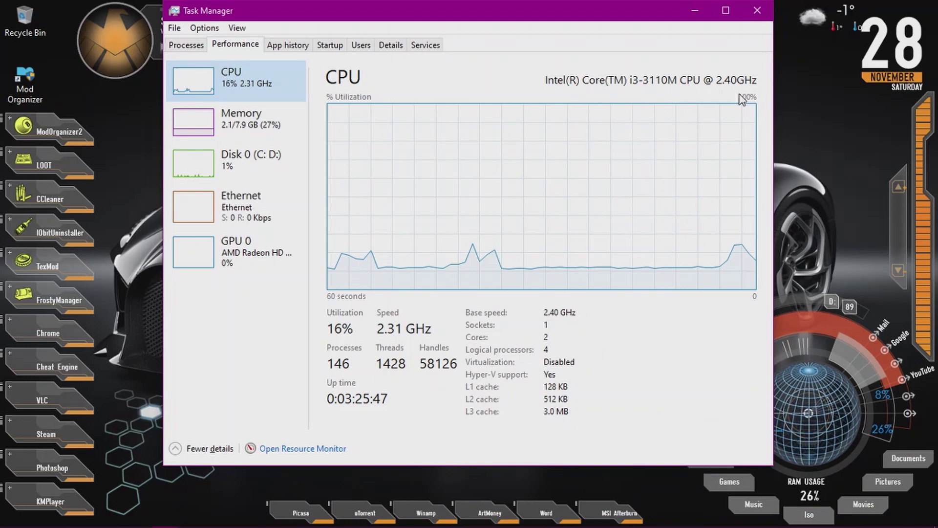
{"action": "left_click", "coordinate": [287, 133]}
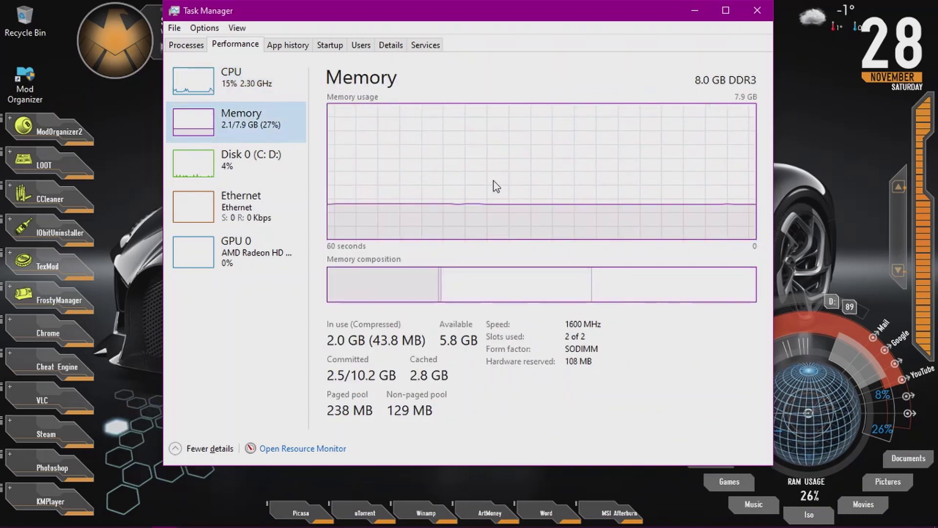
{"action": "left_click", "coordinate": [281, 245]}
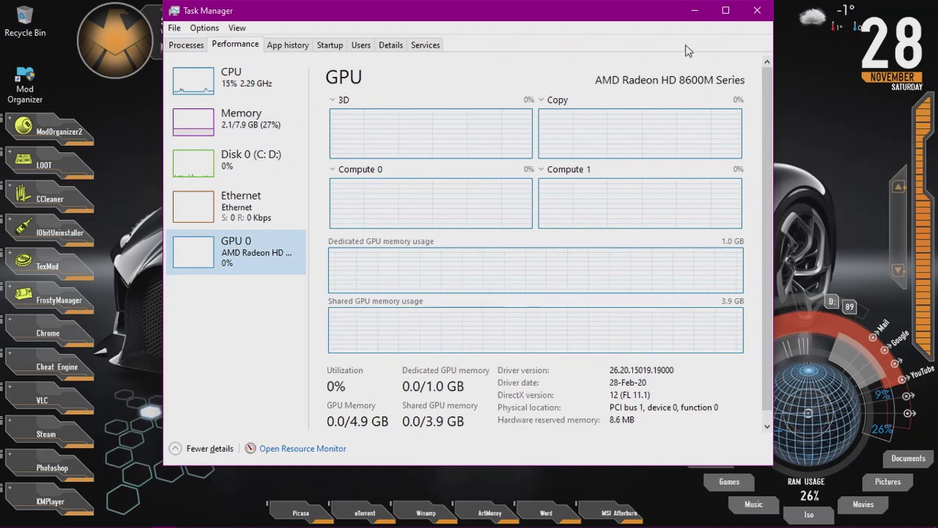
{"action": "left_click", "coordinate": [694, 10]}
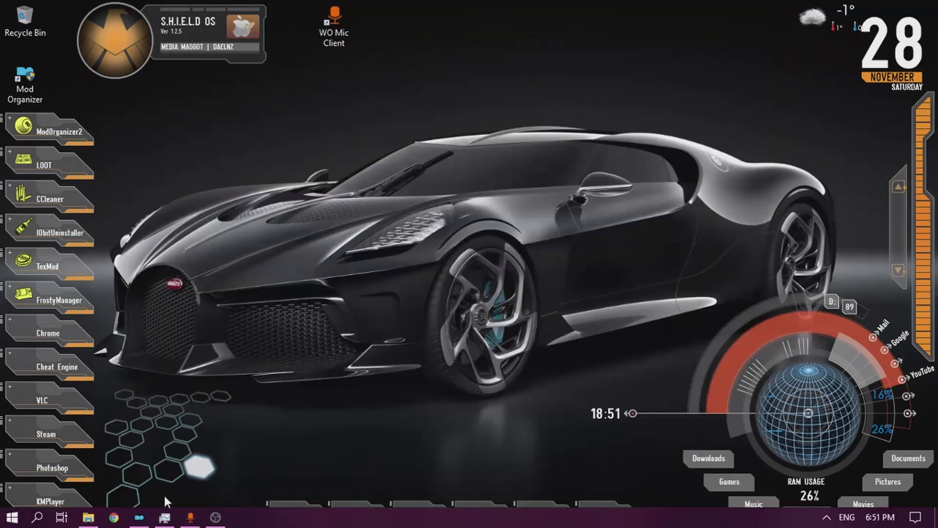
- Switch to Mod Organizer and review the mods listed under Original Content and SHARED RESOURCES
{"action": "left_click", "coordinate": [139, 517]}
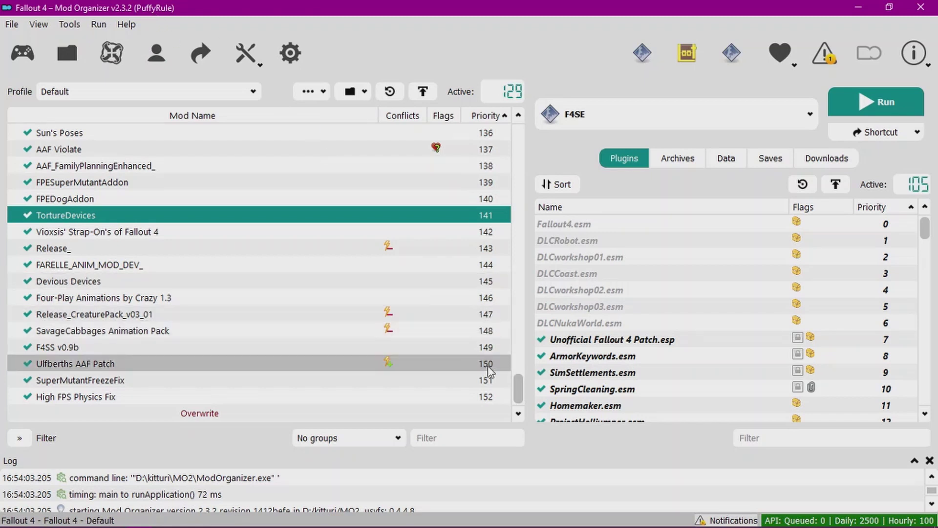
{"action": "left_click_drag", "start_coordinate": [518, 388], "coordinate": [510, 143]}
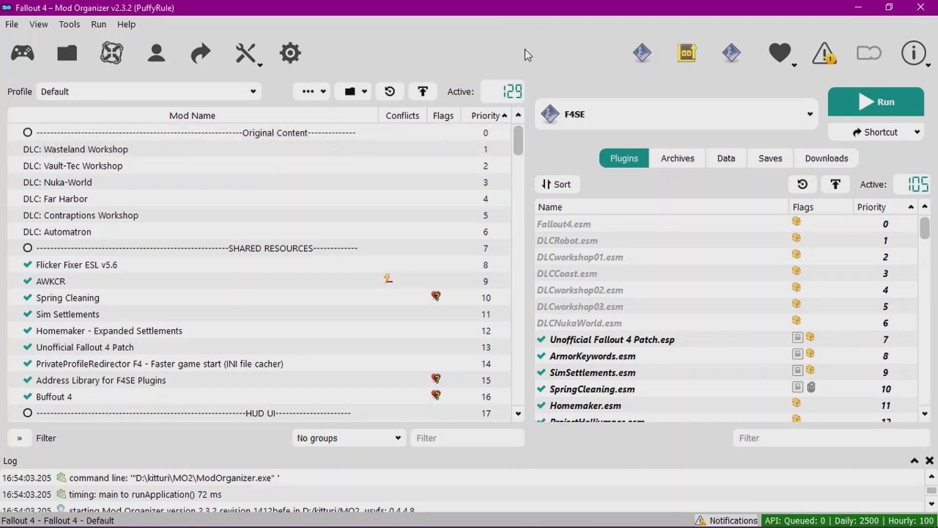
{"action": "left_click", "coordinate": [251, 133]}
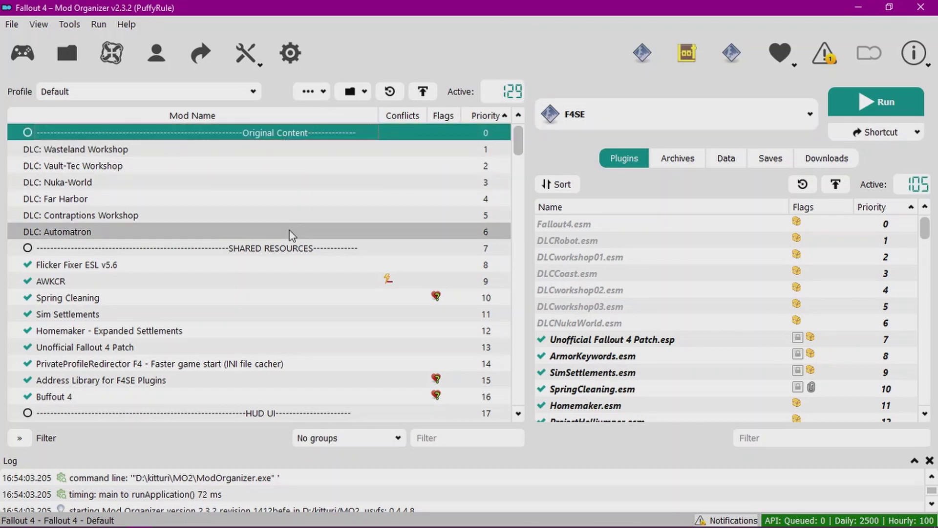
{"action": "left_click", "coordinate": [276, 251]}
{"action": "mouse_move", "coordinate": [519, 145]}
{"action": "left_mouse_down"}
{"action": "mouse_move", "coordinate": [518, 215]}
{"action": "mouse_move", "coordinate": [514, 136]}
{"action": "left_mouse_up"}
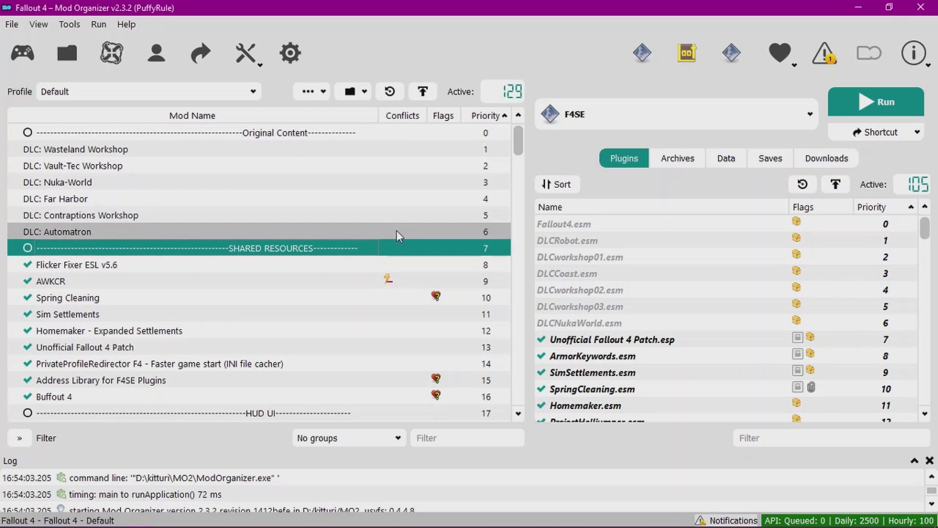
{"action": "mouse_move", "coordinate": [517, 137]}
{"action": "left_mouse_down"}
{"action": "mouse_move", "coordinate": [519, 210]}
{"action": "mouse_move", "coordinate": [515, 134]}
{"action": "left_mouse_up"}
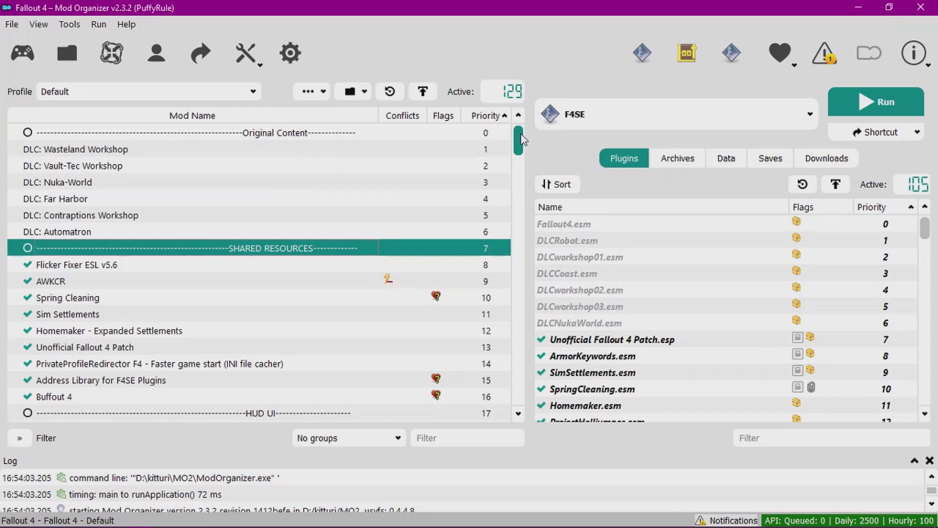
- Review the Base Texture section of the mod list and highlight Vivid Weathers
{"action": "left_click_drag", "start_coordinate": [521, 135], "coordinate": [508, 207]}
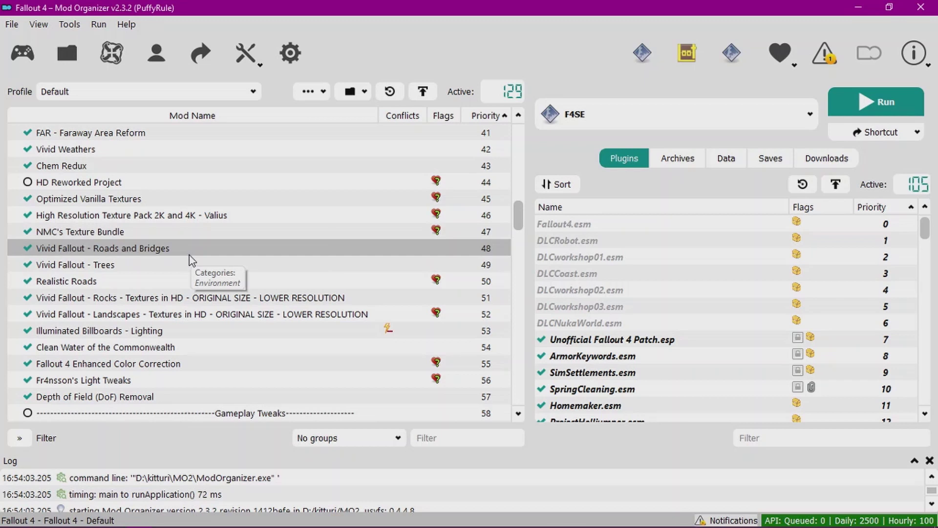
{"action": "scroll", "coordinate": [307, 248], "scroll_direction": "up", "scroll_amount": 2}
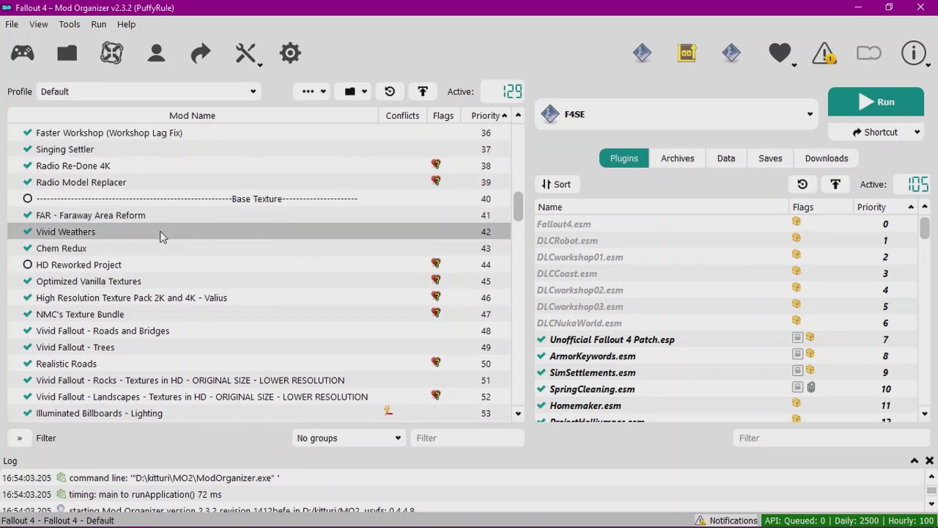
{"action": "left_click", "coordinate": [70, 231]}
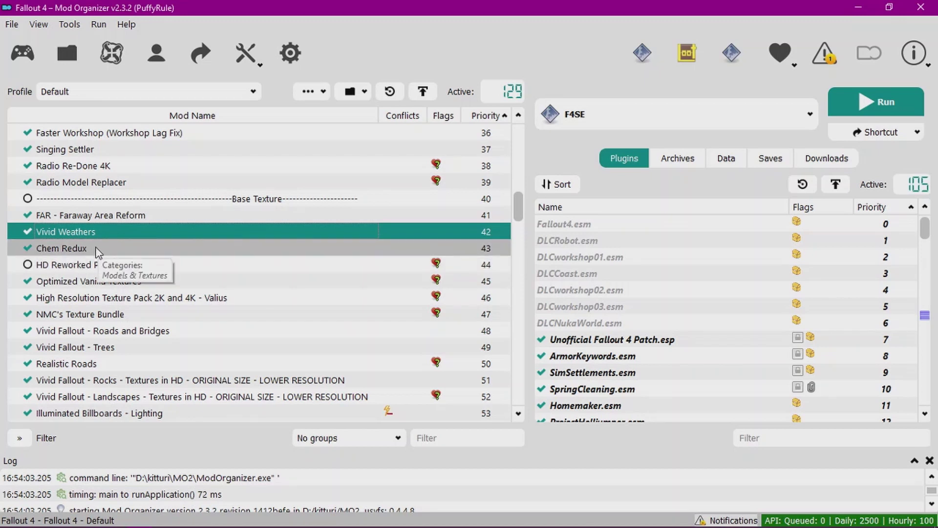
- Look through the body texture, outfit and Weapons&Armor Modding entries down to the end of the mod list
{"action": "left_click_drag", "start_coordinate": [519, 210], "coordinate": [514, 273]}
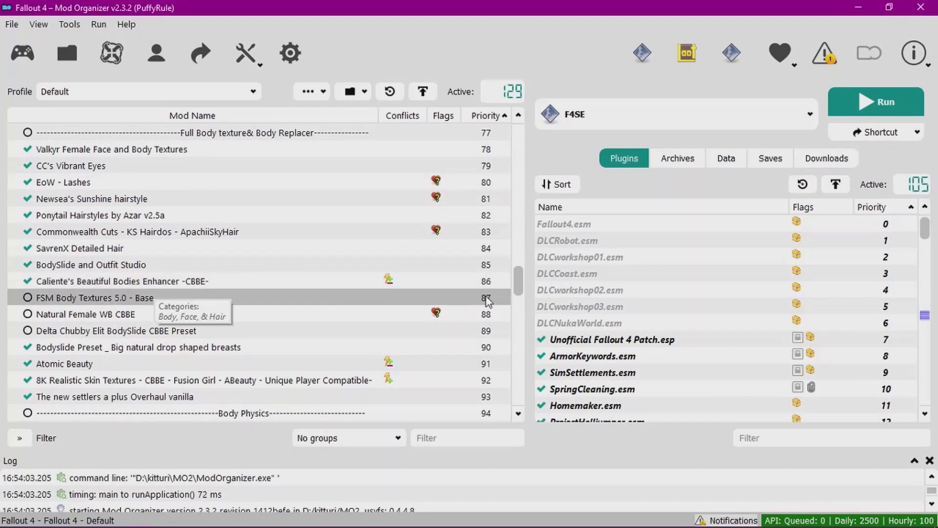
{"action": "left_click_drag", "start_coordinate": [518, 282], "coordinate": [519, 311]}
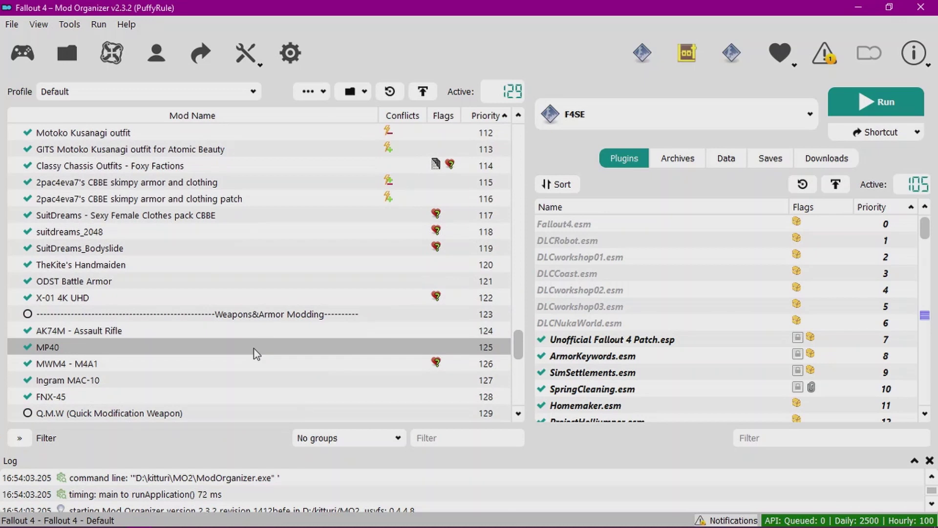
{"action": "scroll", "coordinate": [256, 352], "scroll_direction": "down", "scroll_amount": 1}
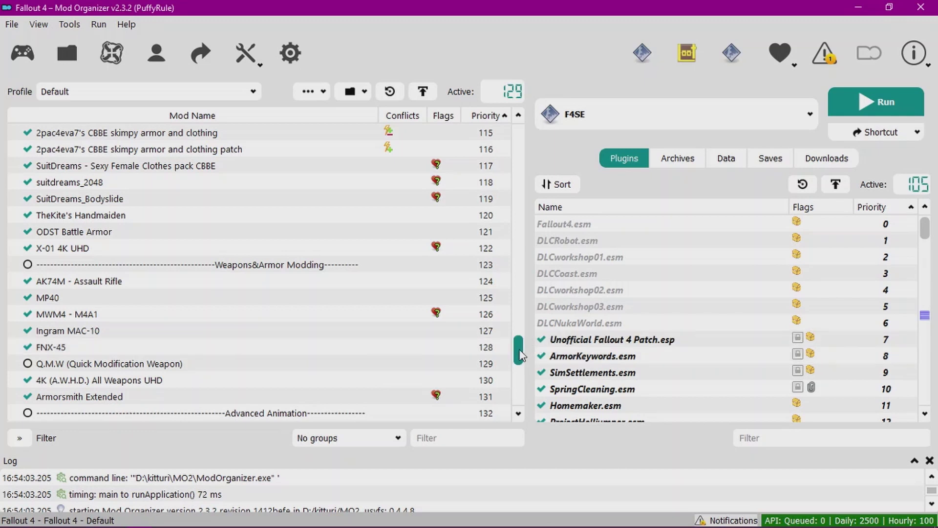
{"action": "left_click_drag", "start_coordinate": [519, 355], "coordinate": [519, 408]}
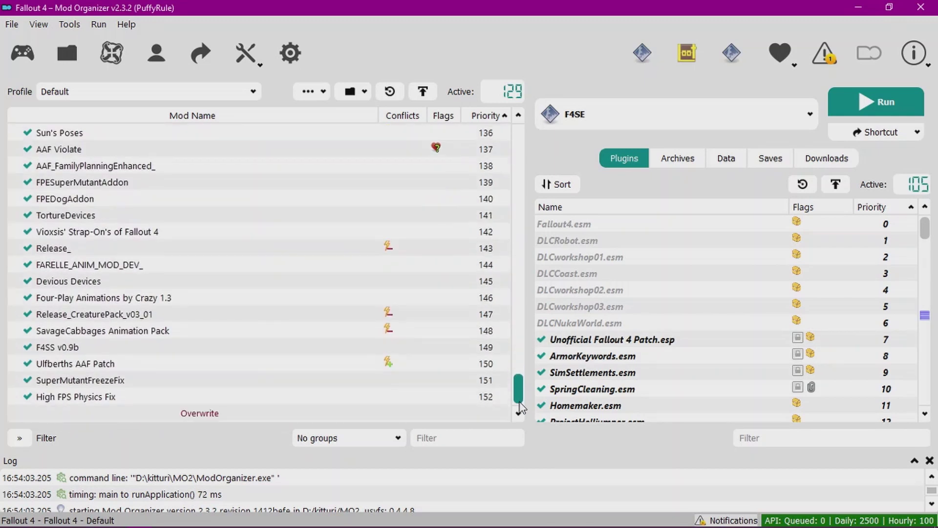
- Examine the add-ons in the Advanced Animation section of the mod list
{"action": "left_click", "coordinate": [90, 150]}
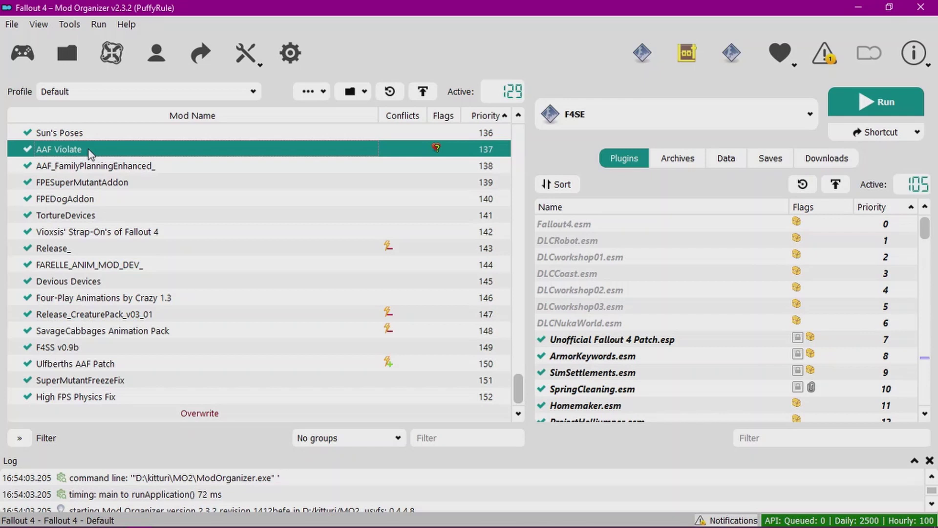
{"action": "left_click", "coordinate": [114, 167]}
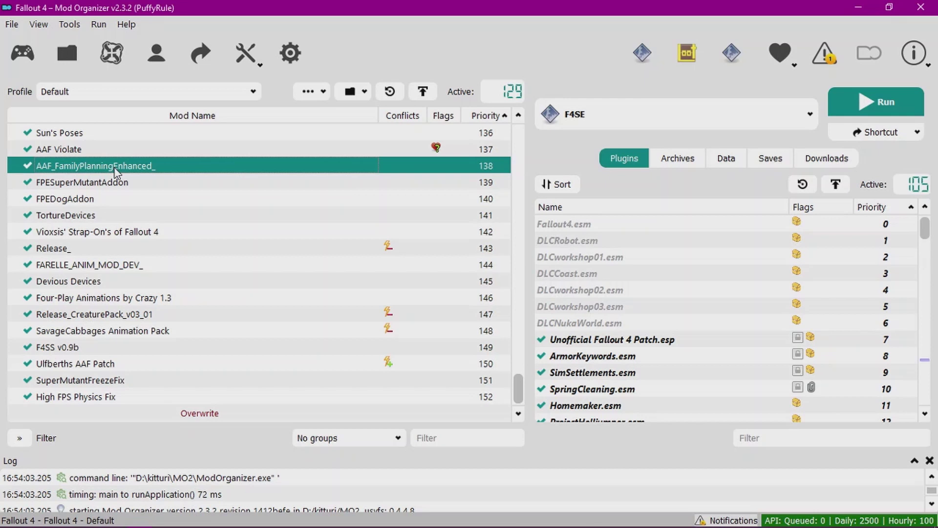
{"action": "left_click", "coordinate": [90, 216]}
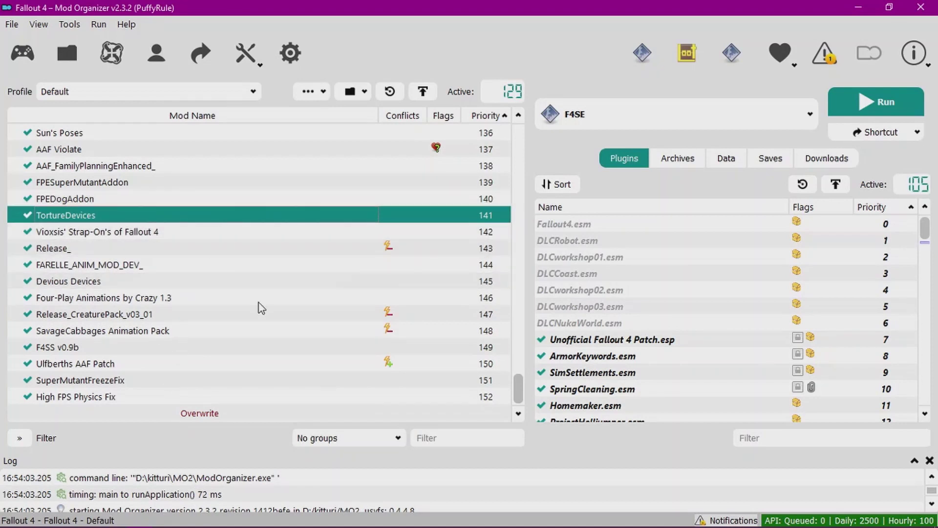
{"action": "scroll", "coordinate": [370, 344], "scroll_direction": "up", "scroll_amount": 2}
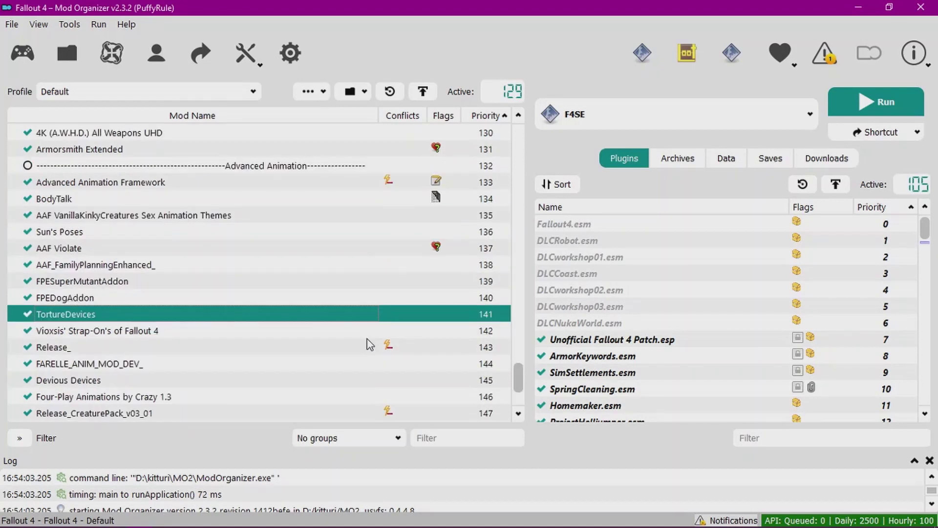
{"action": "scroll", "coordinate": [370, 345], "scroll_direction": "down", "scroll_amount": 2}
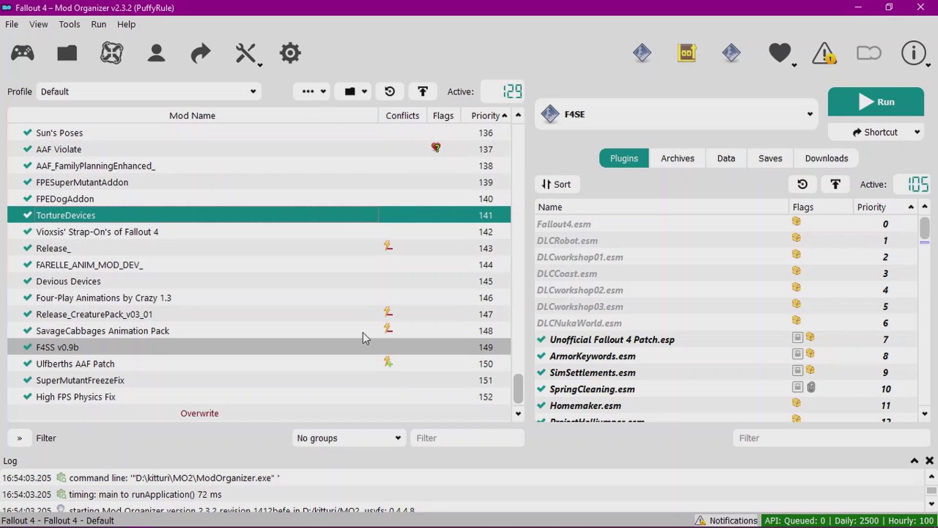
- Run LOOT from Mod Organizer, sort the Fallout 4 plugin load order and close LOOT
{"action": "left_click", "coordinate": [758, 117]}
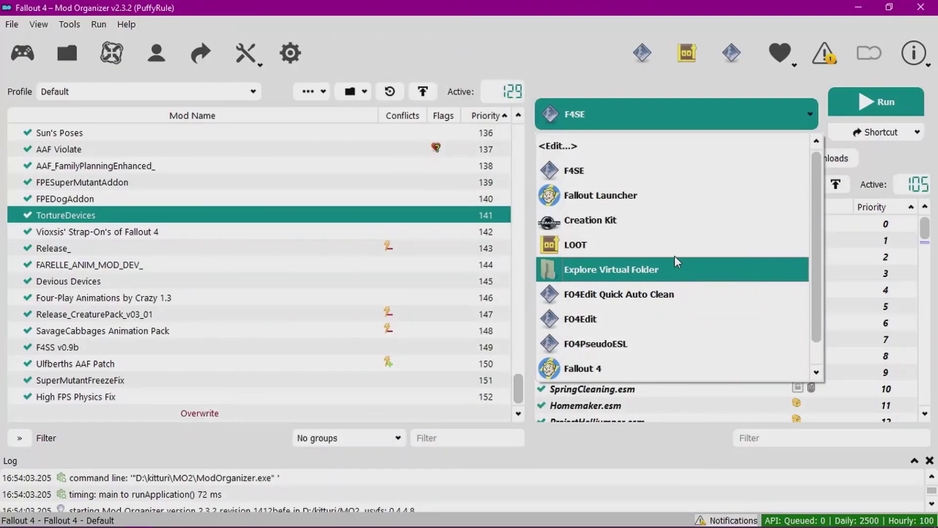
{"action": "left_click", "coordinate": [677, 259]}
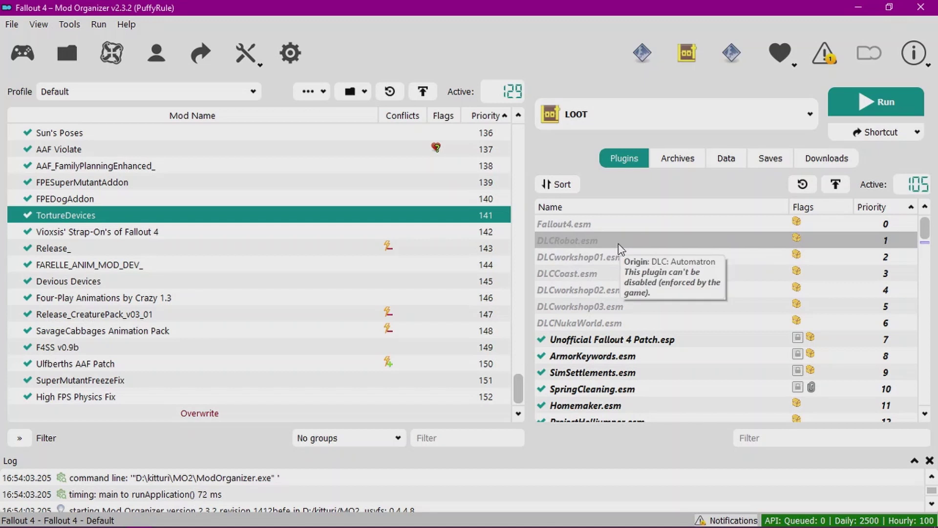
{"action": "left_click", "coordinate": [877, 102]}
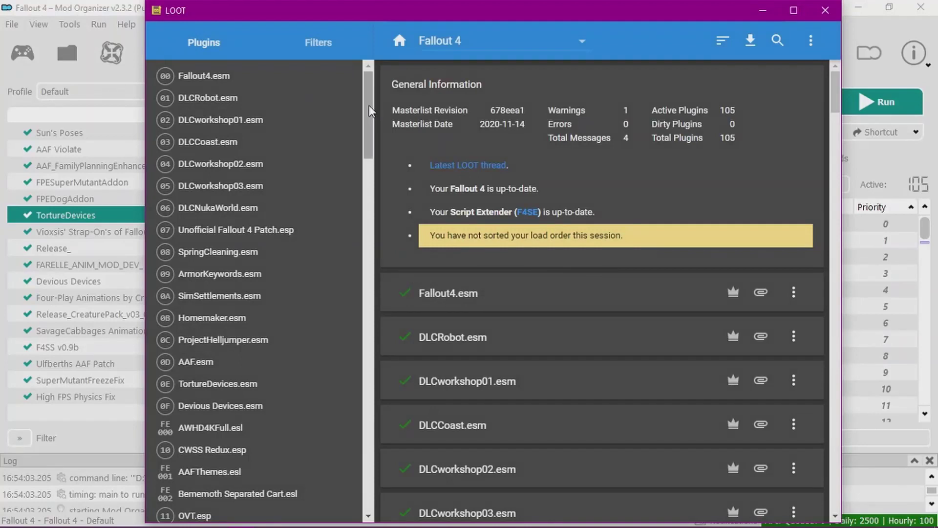
{"action": "left_click_drag", "start_coordinate": [368, 104], "coordinate": [348, 60]}
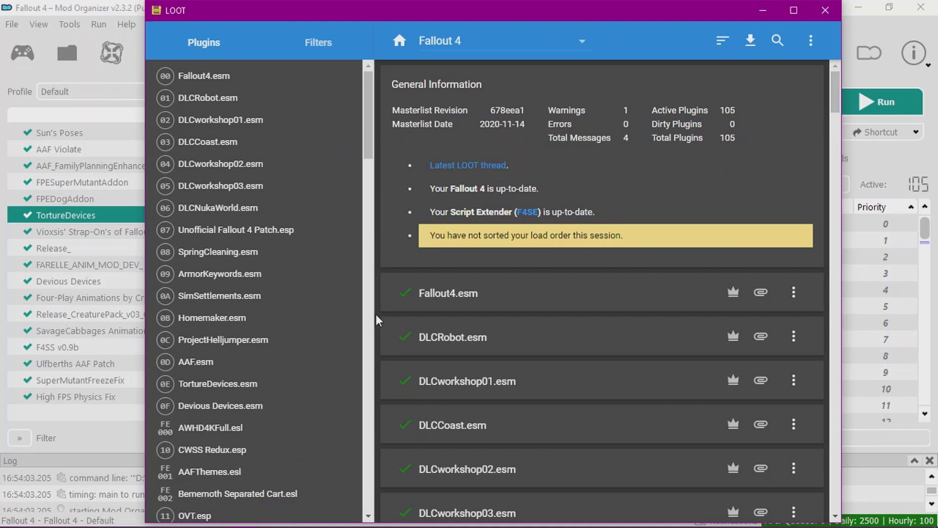
{"action": "left_click", "coordinate": [724, 48]}
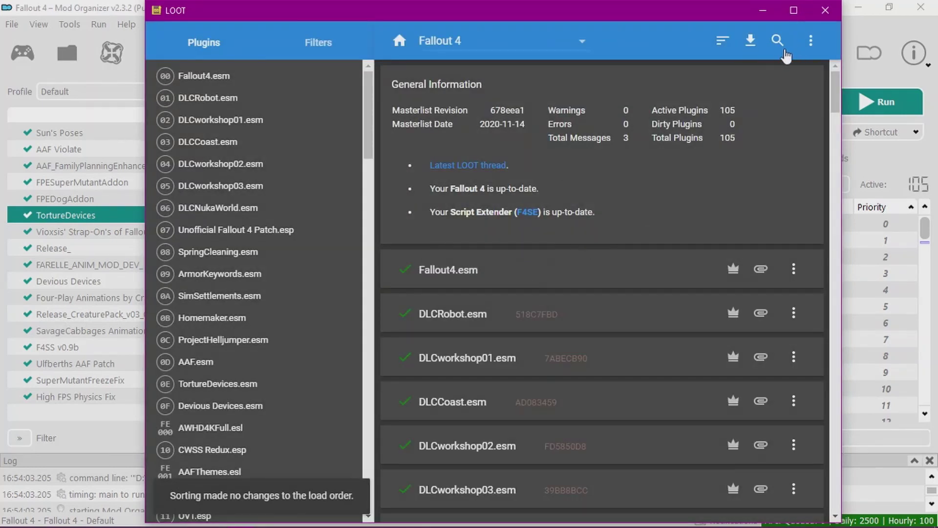
{"action": "left_click", "coordinate": [831, 11]}
- Choose F4SE as the executable and launch Fallout 4 with it
{"action": "left_click", "coordinate": [765, 113]}
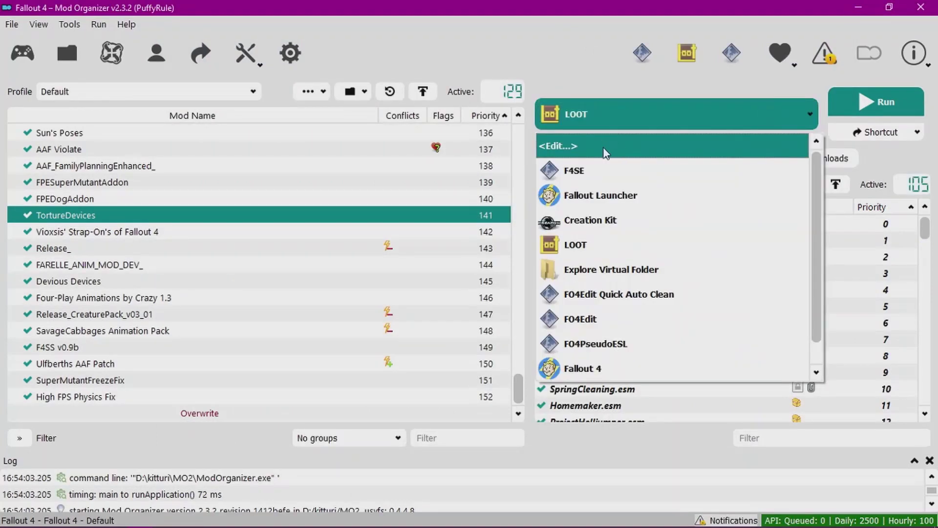
{"action": "left_click", "coordinate": [597, 170]}
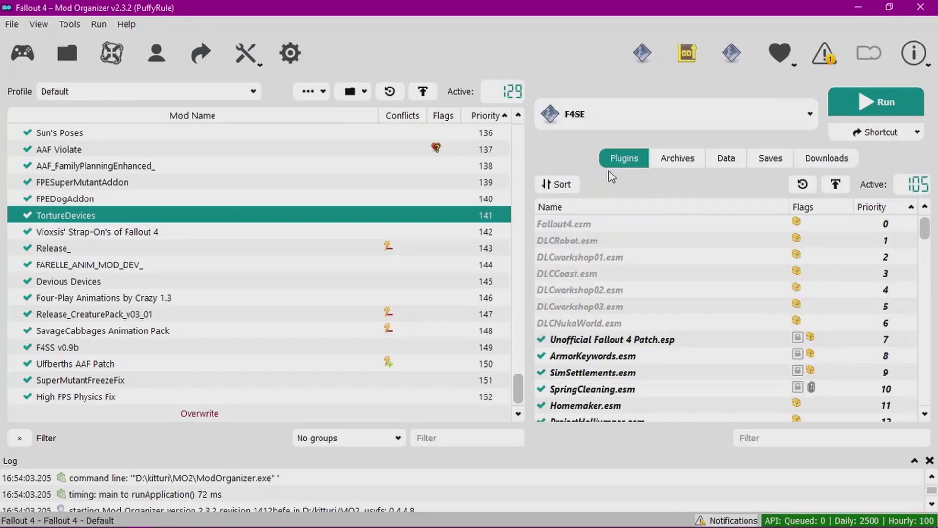
{"action": "left_click", "coordinate": [876, 101]}
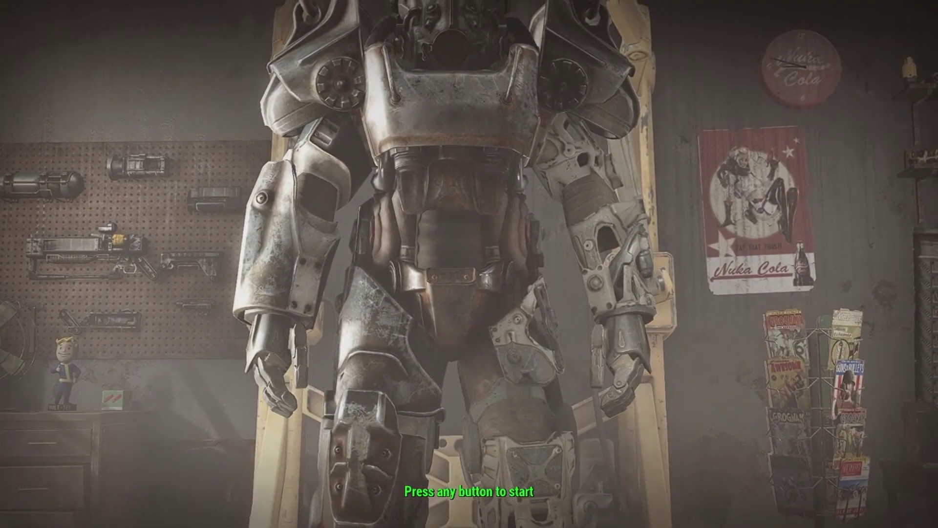
- Enter the game's main menu and load the first Commonwealth save in the list
{"action": "key", "text": "Return"}
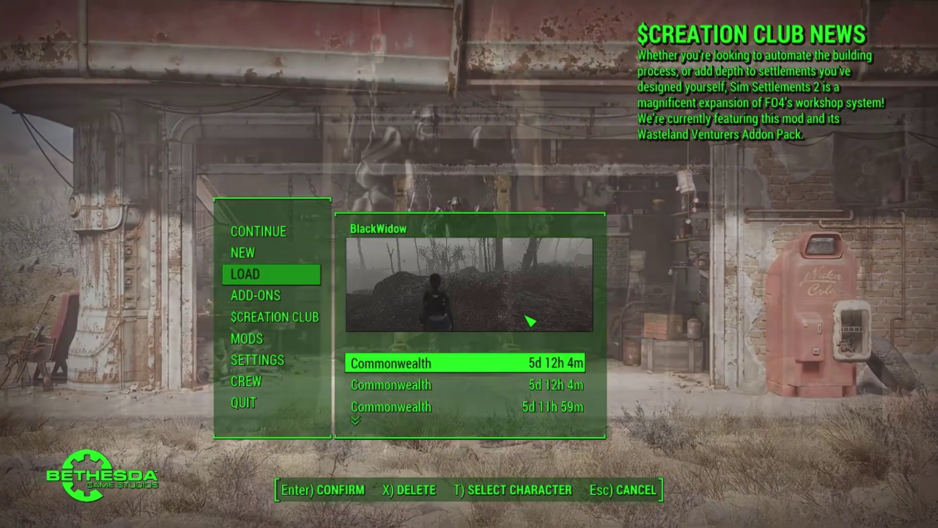
{"action": "left_click", "coordinate": [410, 364]}
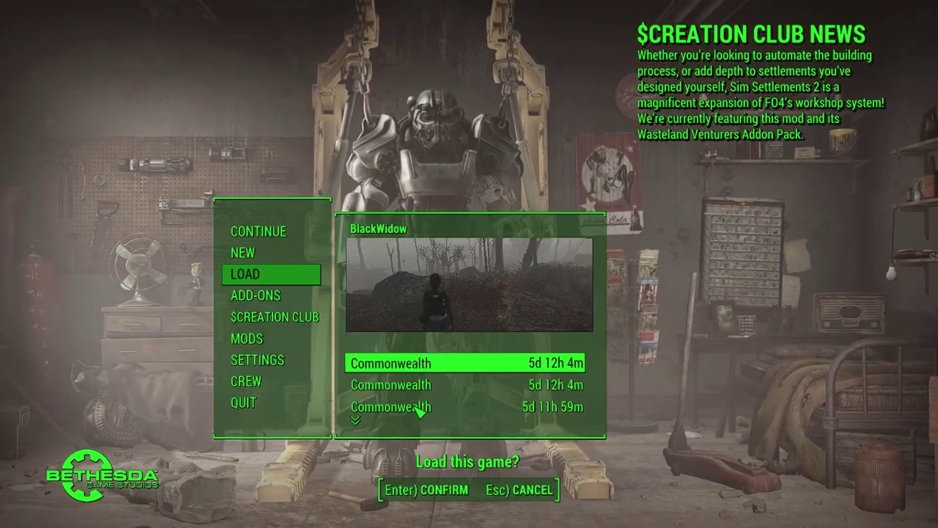
{"action": "key", "text": "Return"}
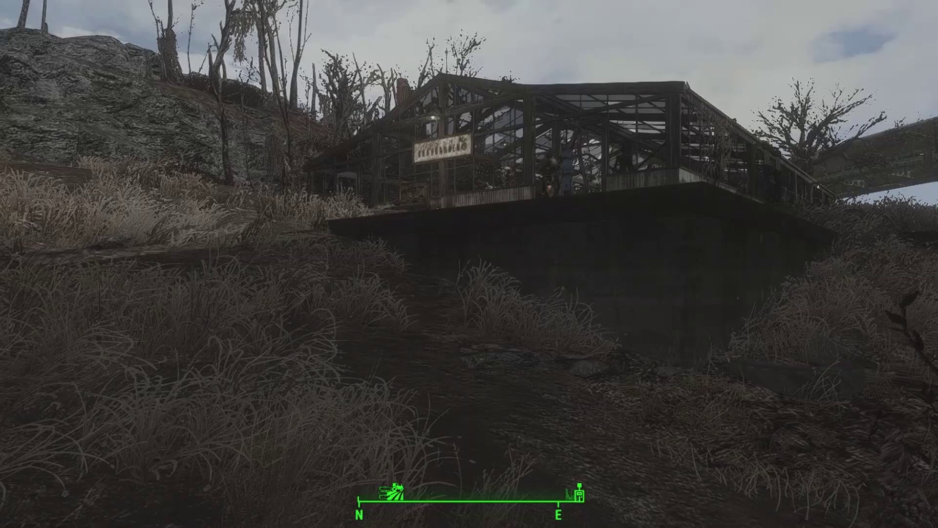
- Draw the weapon, move toward the greenhouse and open the game's pause menu
{"action": "key", "text": "r"}
{"action": "key", "text": "w"}
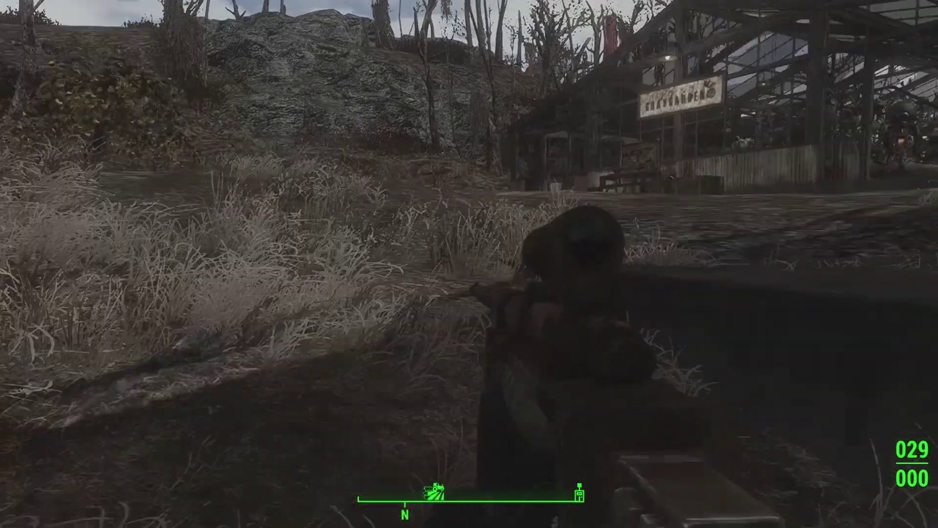
{"action": "key", "text": "Escape"}
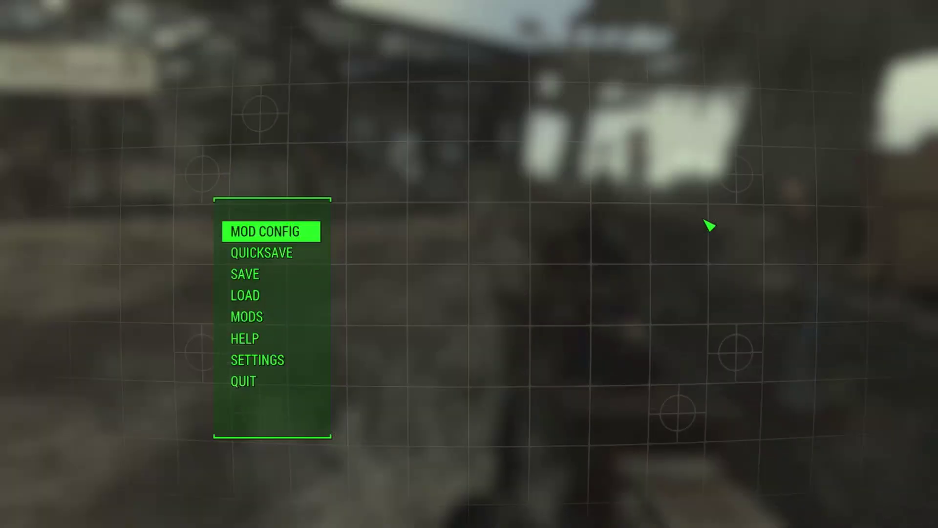